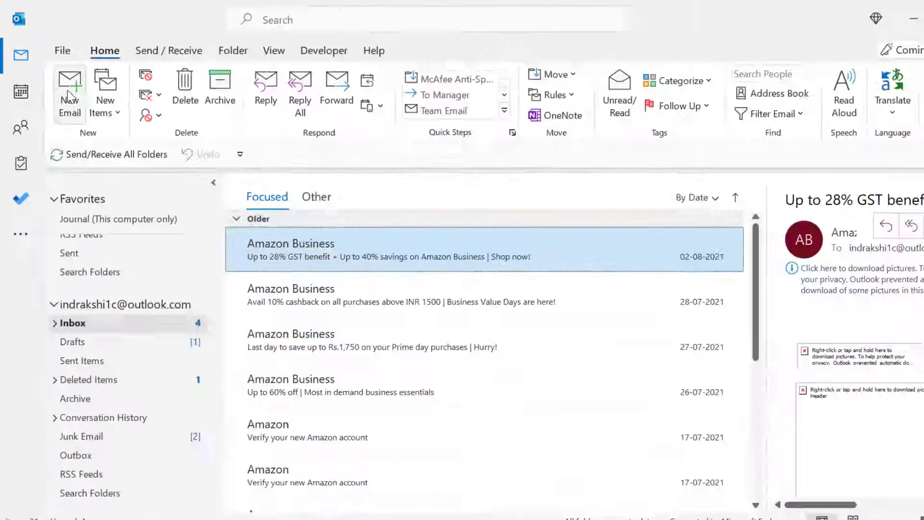
Step: Start a new email and switch the sender to the other account
left_click(143, 188)
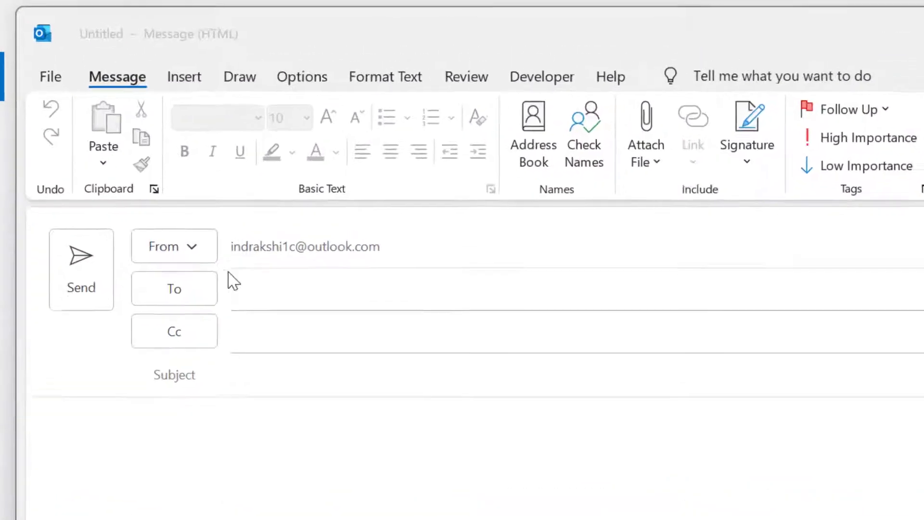
left_click(200, 251)
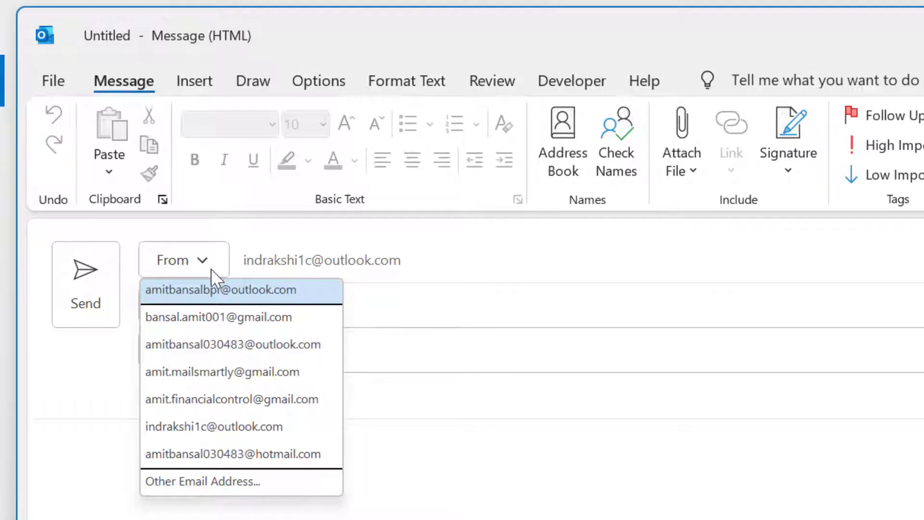
left_click(243, 293)
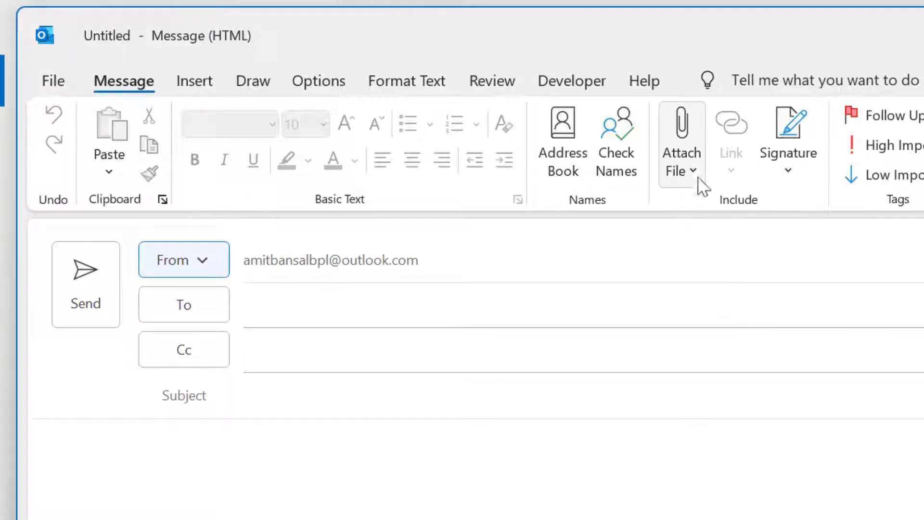
Step: Browse this PC to the Desktop and select the 2.74 GB Attach Files archive to attach
left_click(691, 165)
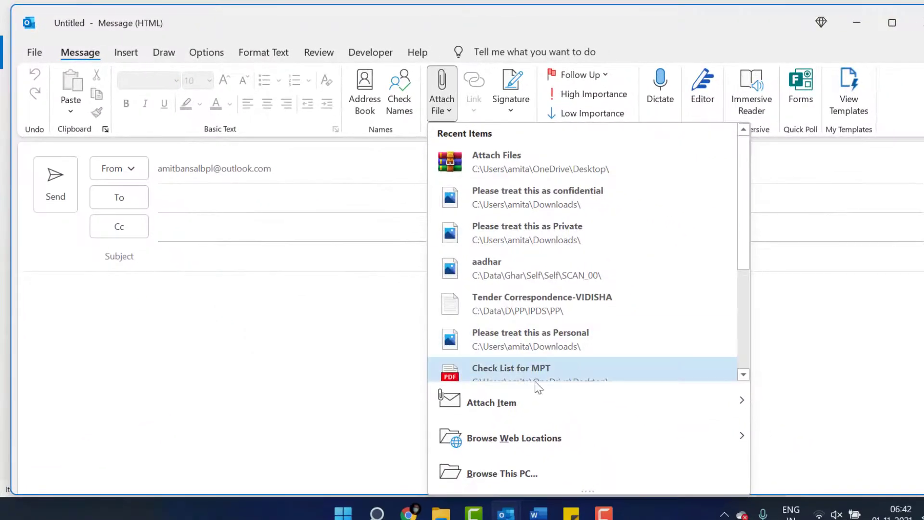
left_click(496, 477)
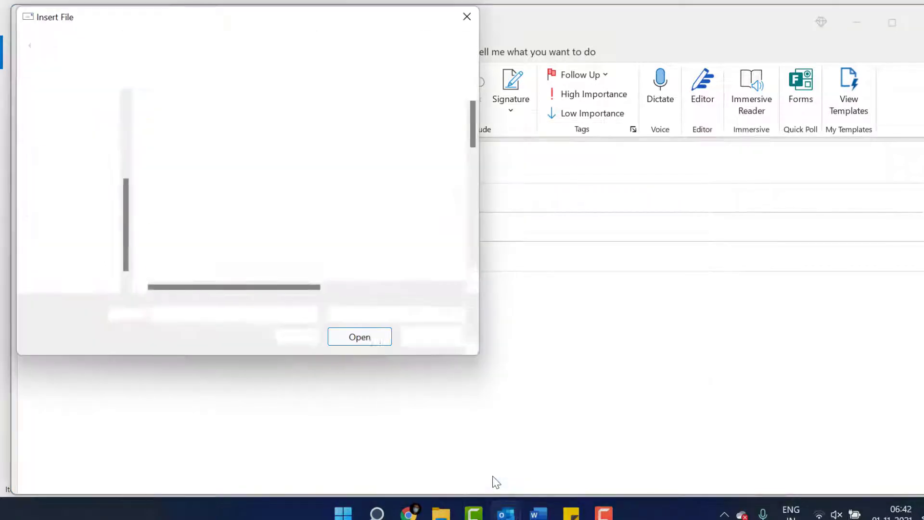
scroll(94, 185, "up", 3)
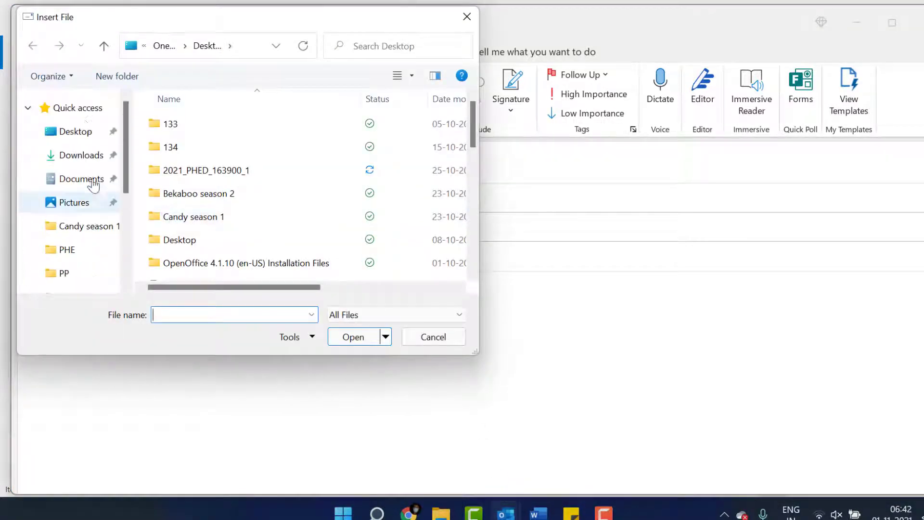
left_click(79, 137)
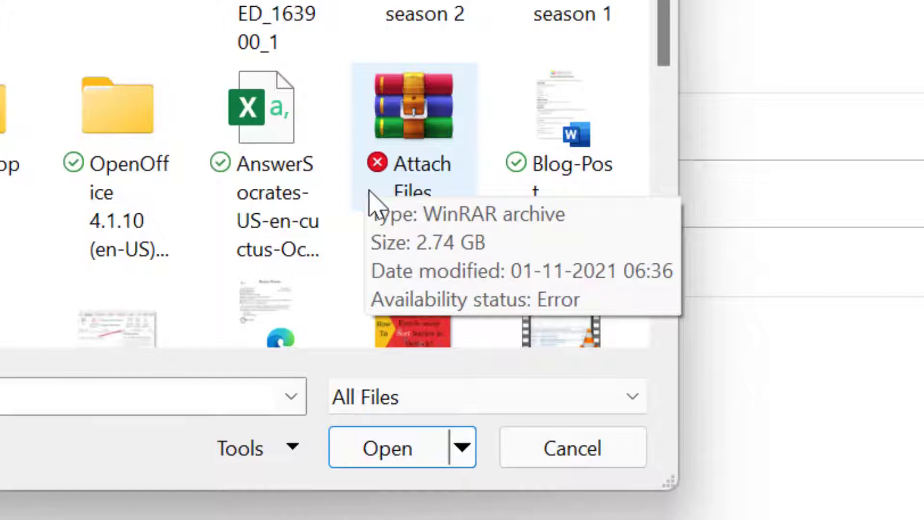
left_click(404, 154)
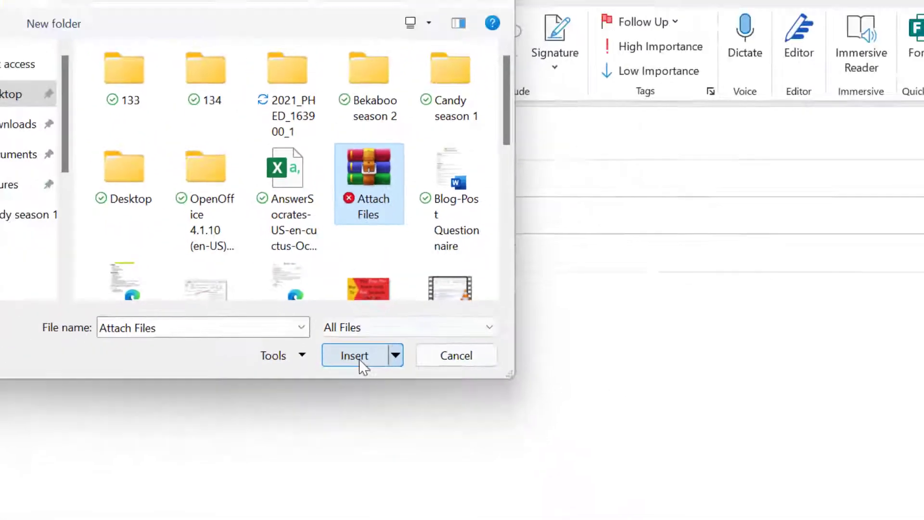
Step: Insert the Attach Files archive, dismiss the file-too-large warning, and close the unfinished message
left_click(406, 450)
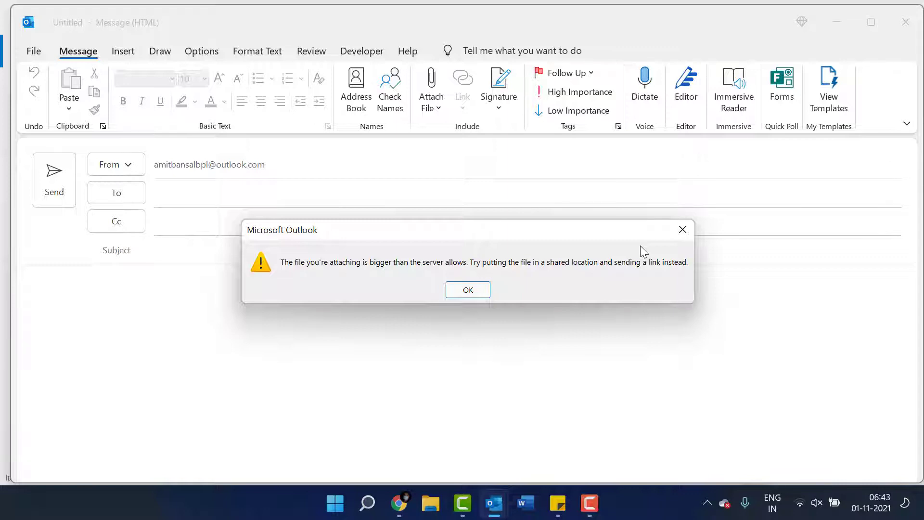
left_click(474, 289)
left_click(895, 22)
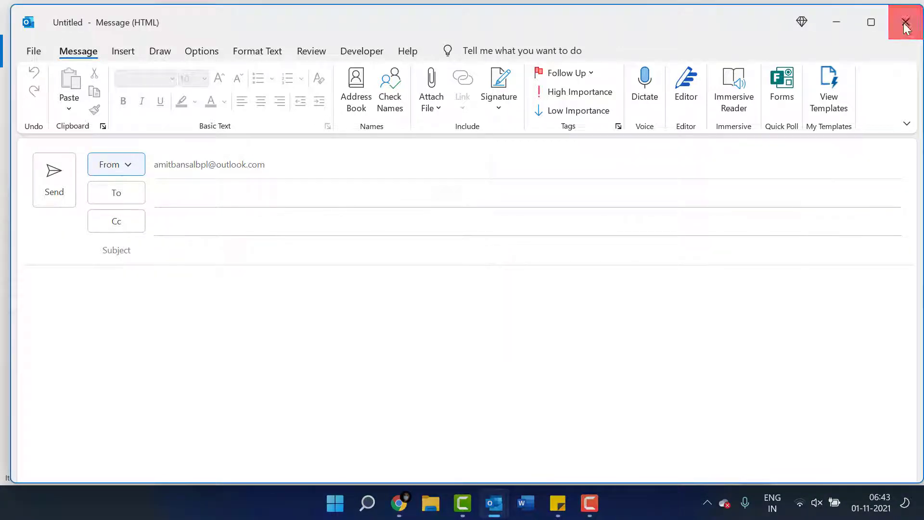
Step: Save the Outlook draft, then go to Google Drive's My Drive in Chrome
left_click(414, 291)
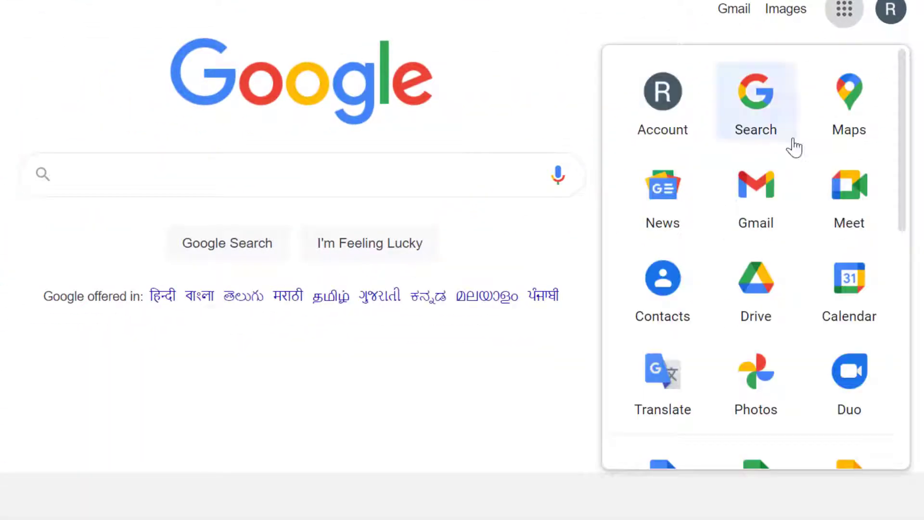
scroll(808, 307, "down", 4)
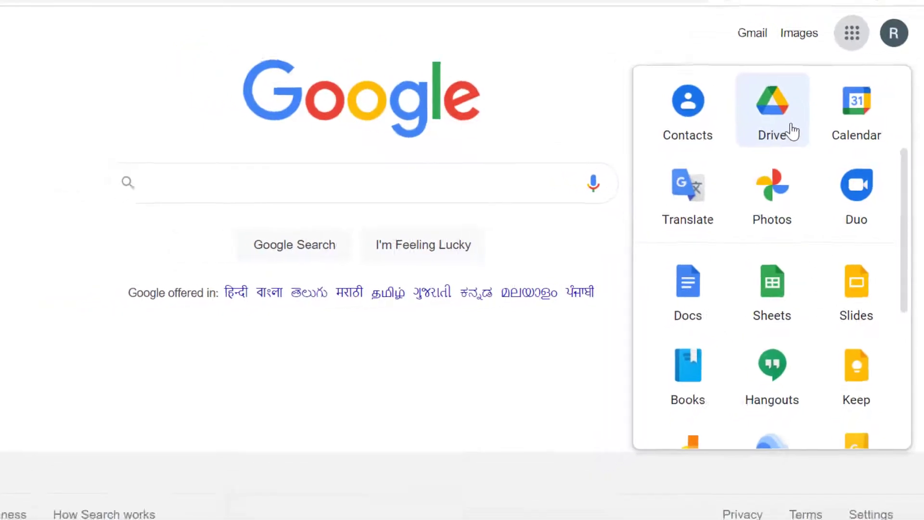
left_click(792, 131)
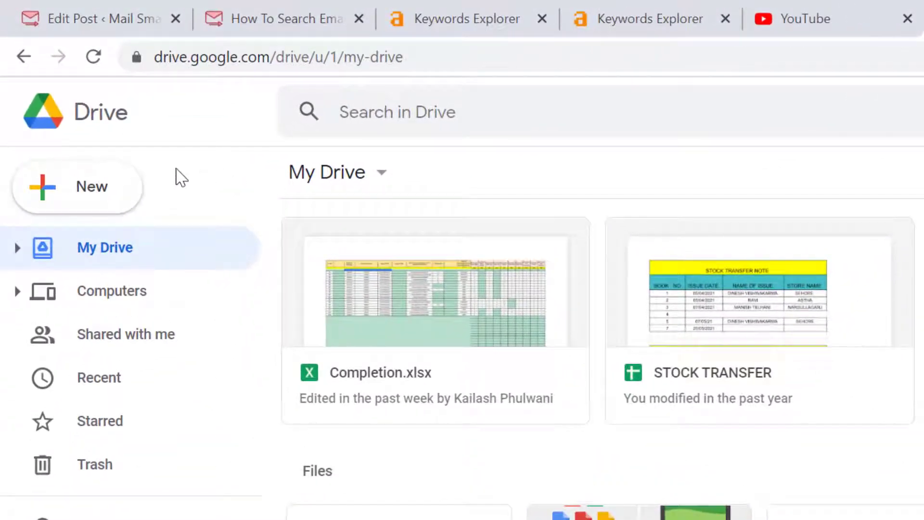
Step: Upload the Attach Files archive from the Desktop to My Drive as Attach File.rar
left_click(92, 191)
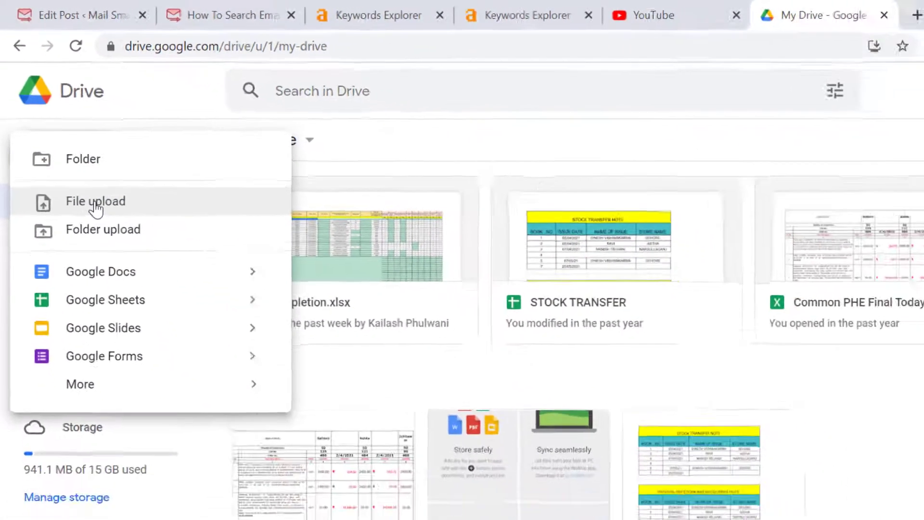
left_click(118, 252)
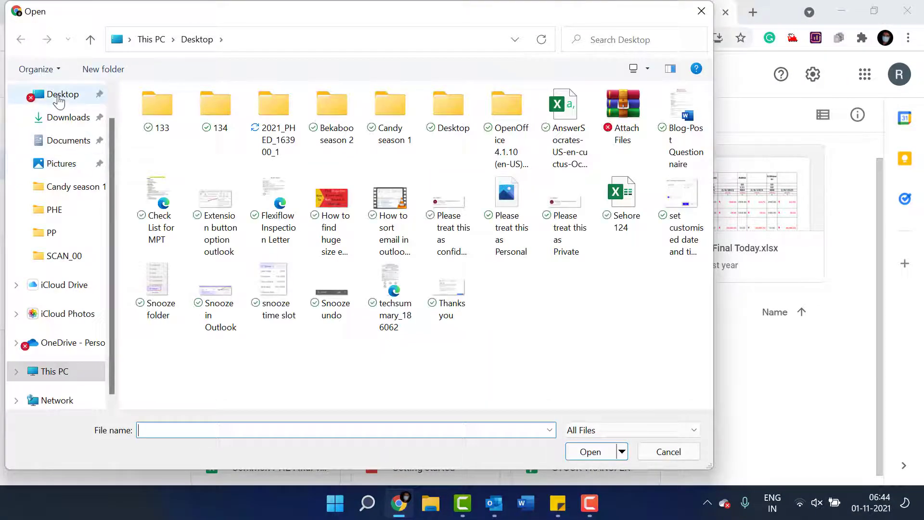
left_click(609, 136)
left_click(590, 452)
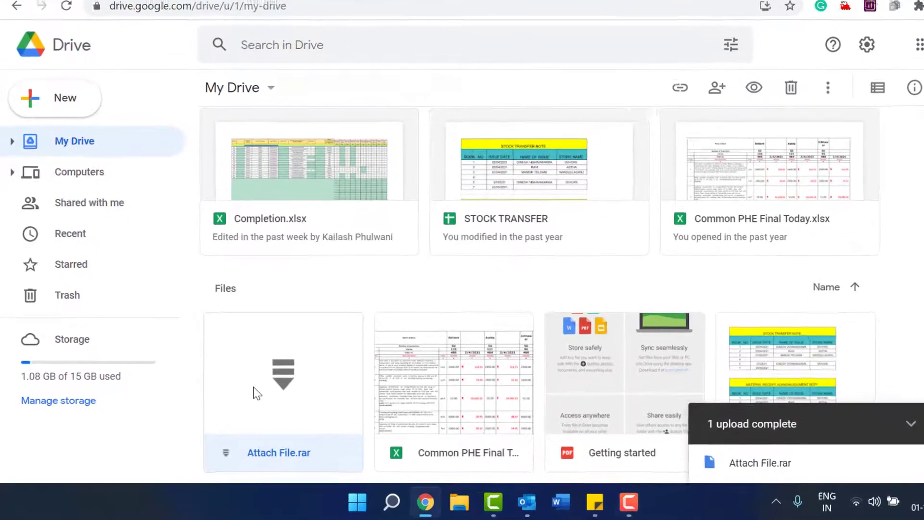
Step: Copy the Google Drive share link for Attach File.rar
right_click(243, 399)
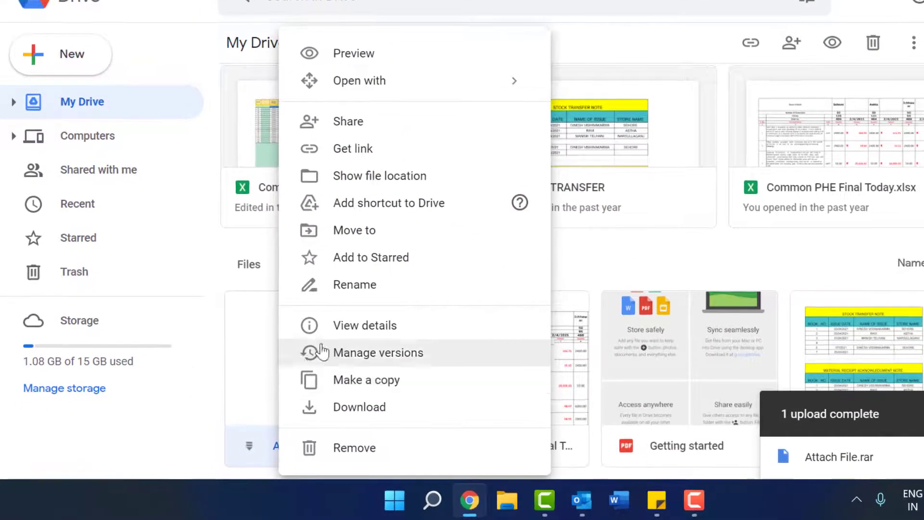
left_click(403, 154)
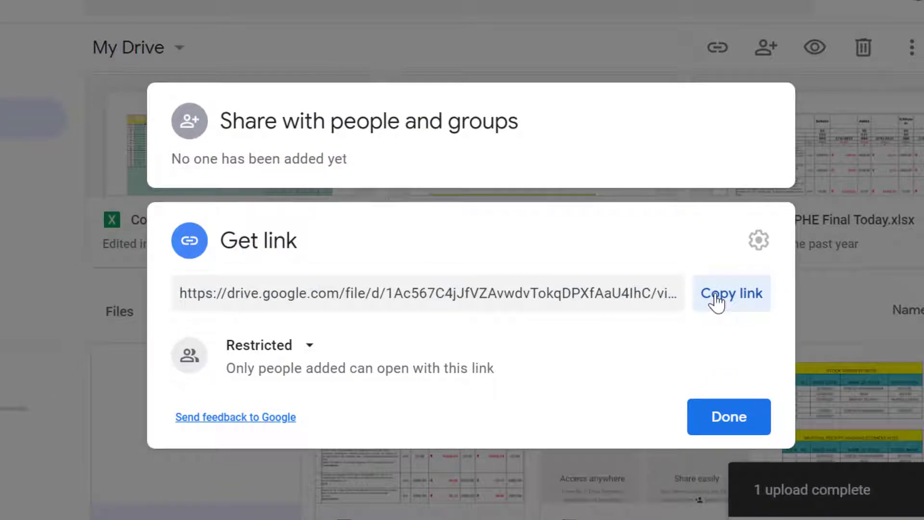
left_click(717, 300)
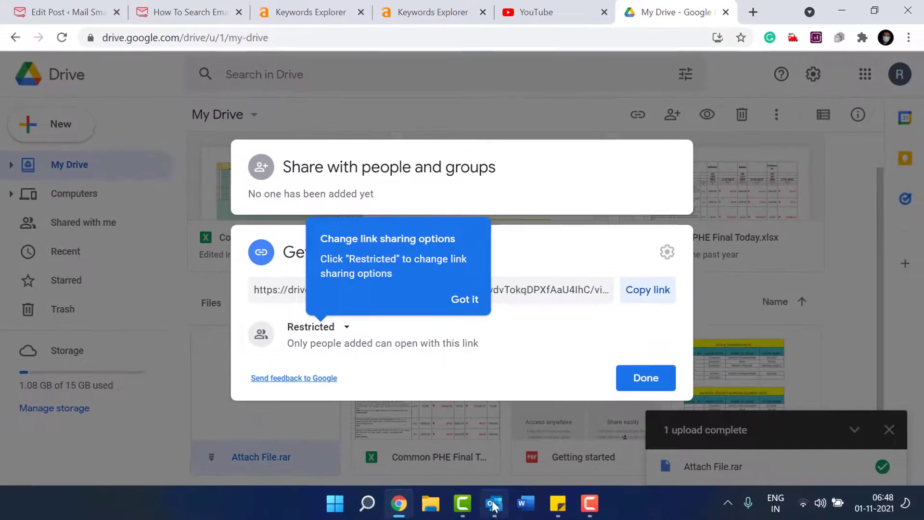
Step: Back in Outlook, start a new email sent from the other account
left_click(493, 505)
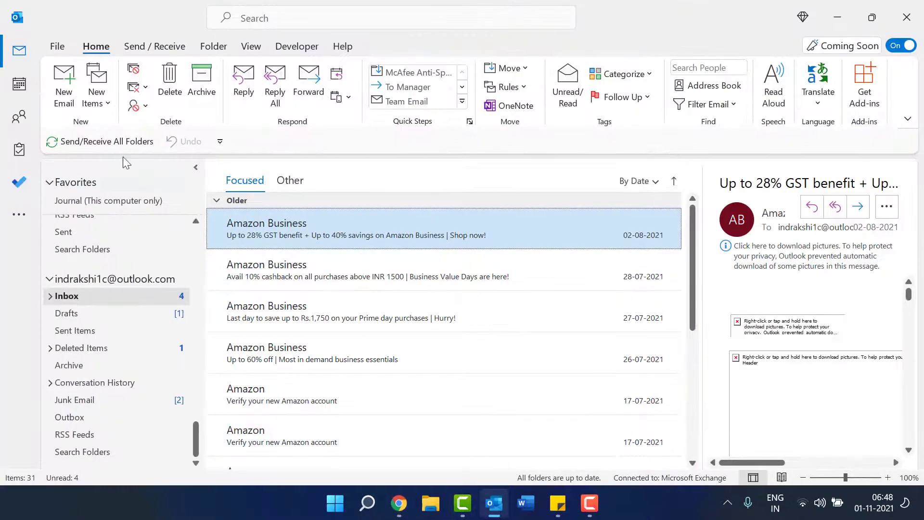
left_click(70, 88)
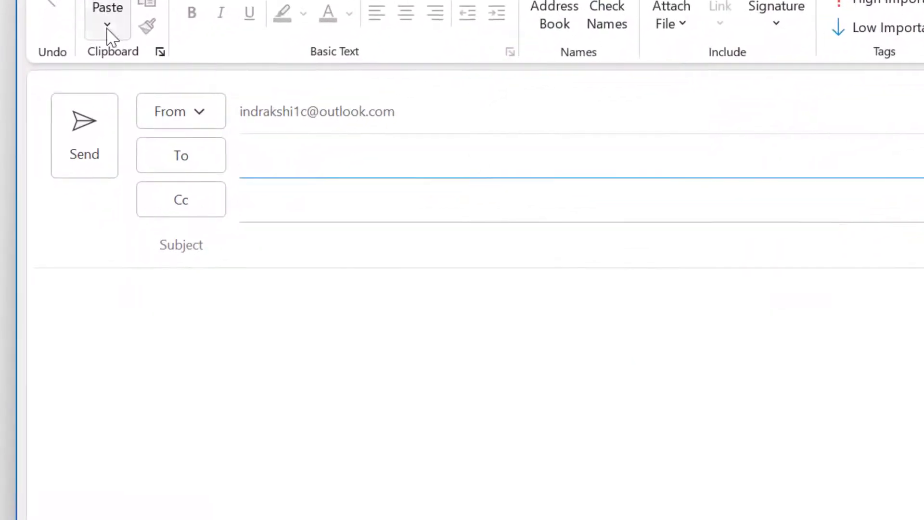
left_click(206, 116)
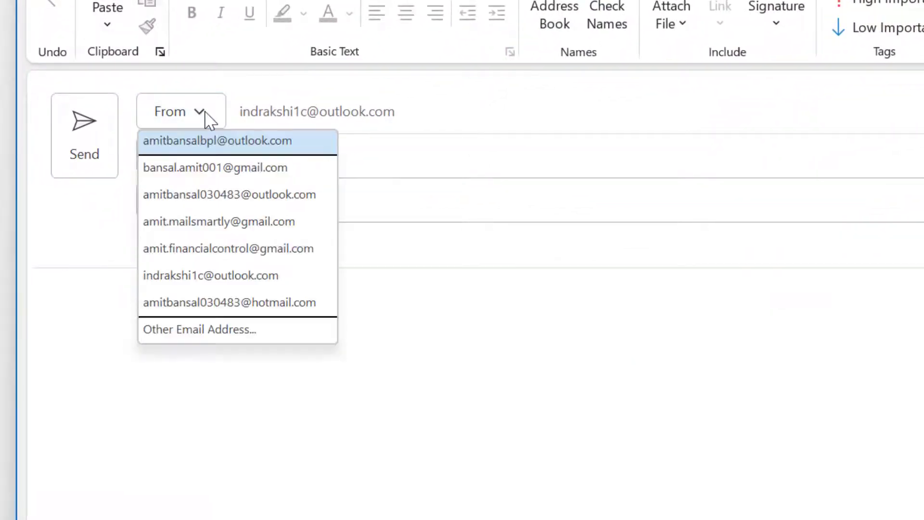
left_click(215, 147)
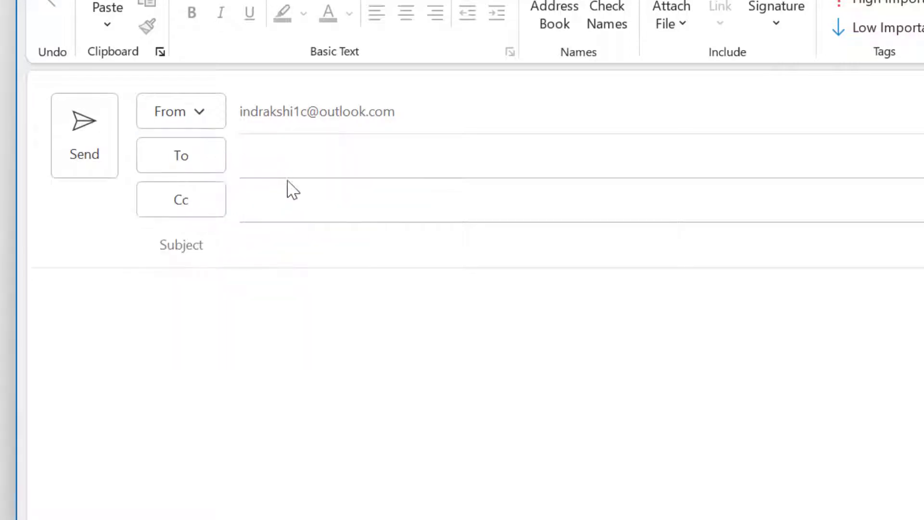
Step: Address it to the recent contact, subject 'Attach File', and paste the Drive link in the body
left_click(284, 154)
type("ba")
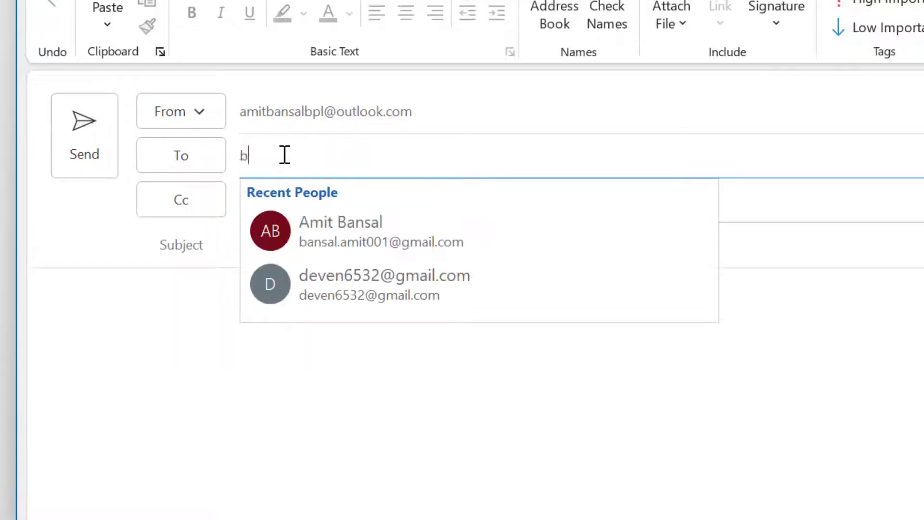
left_click(385, 226)
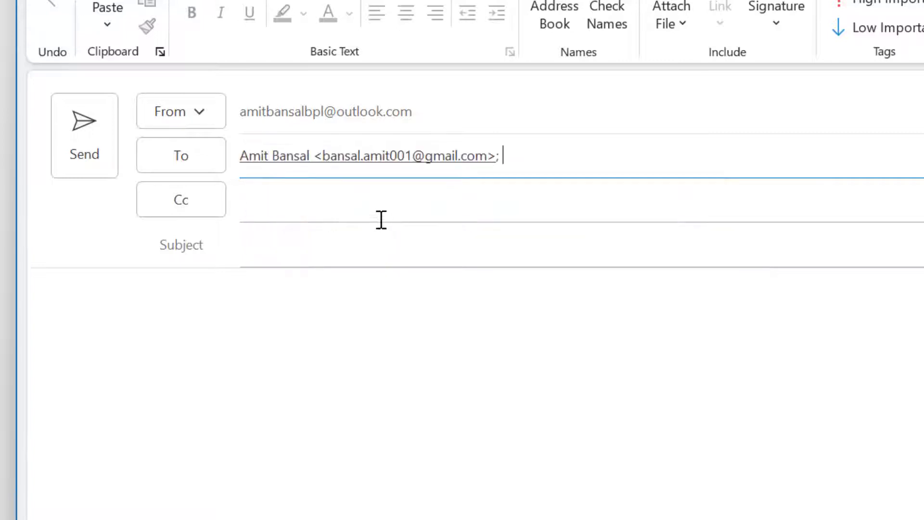
left_click(318, 249)
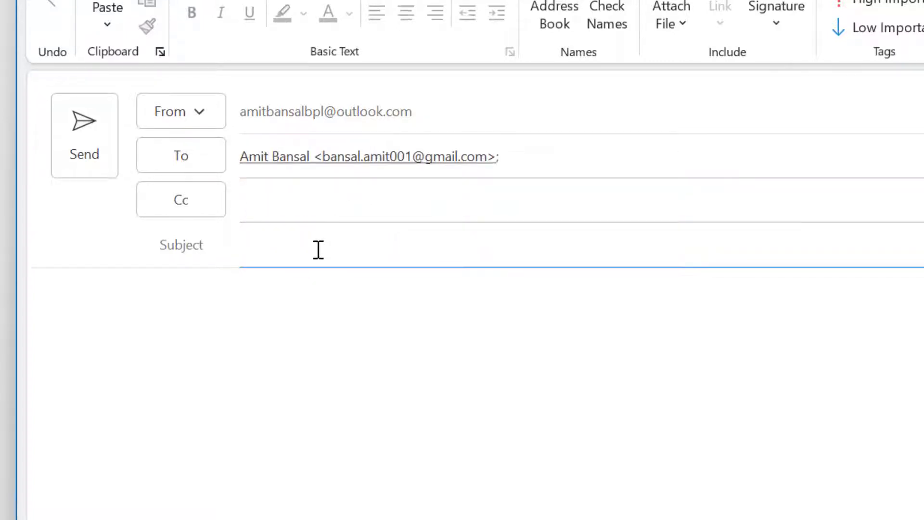
type("Attach File")
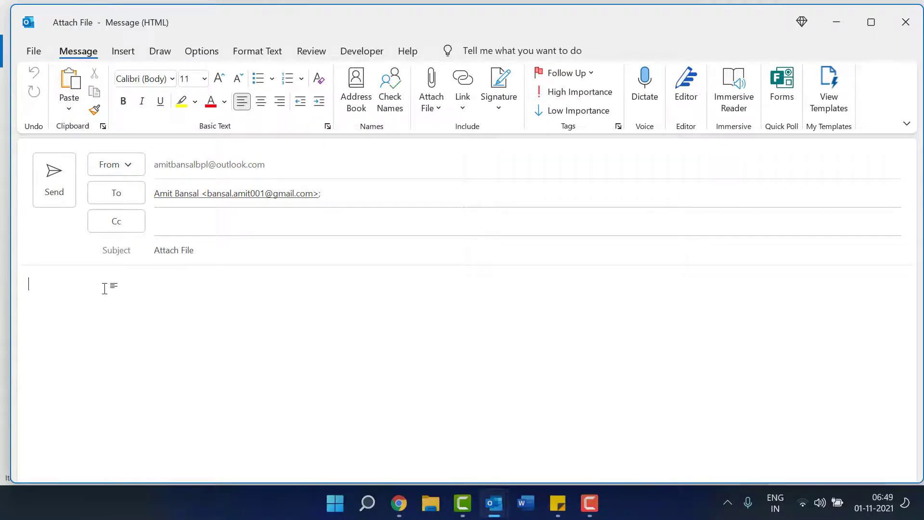
key("ctrl+v")
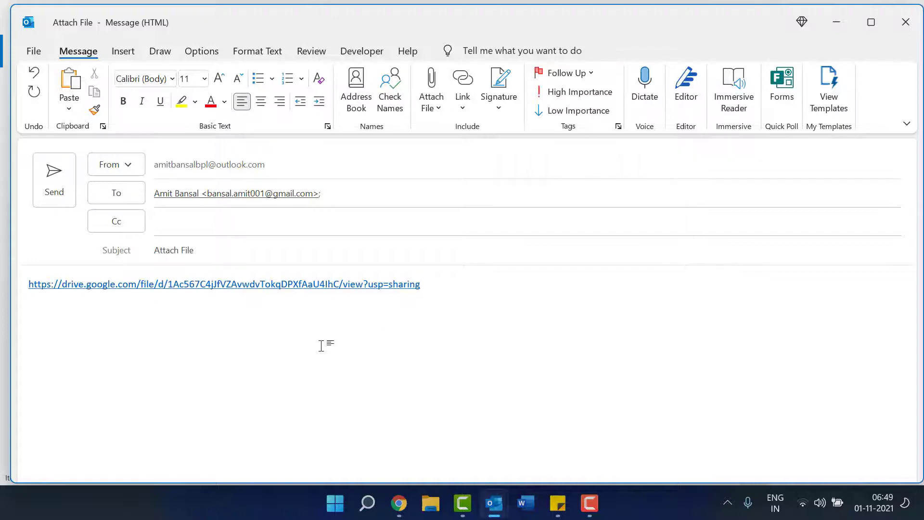
Step: Send the 'Attach File' email with the Drive link
left_click(51, 188)
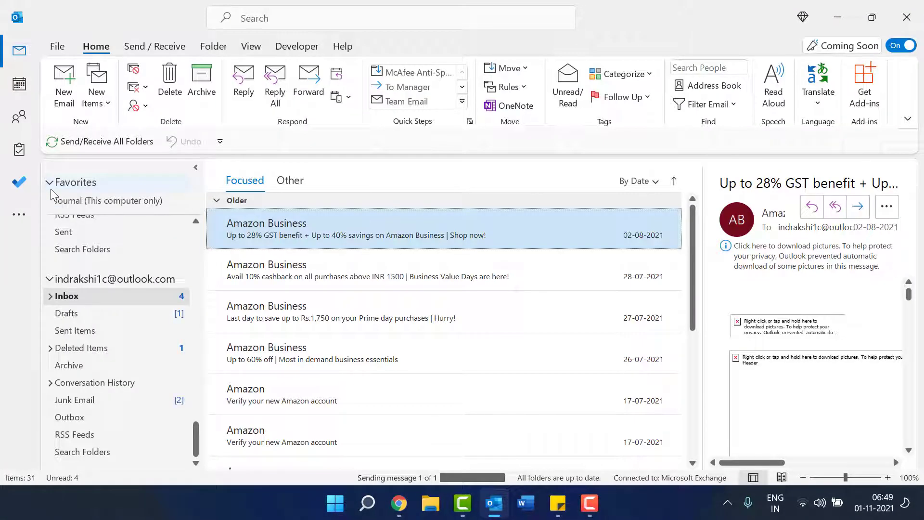